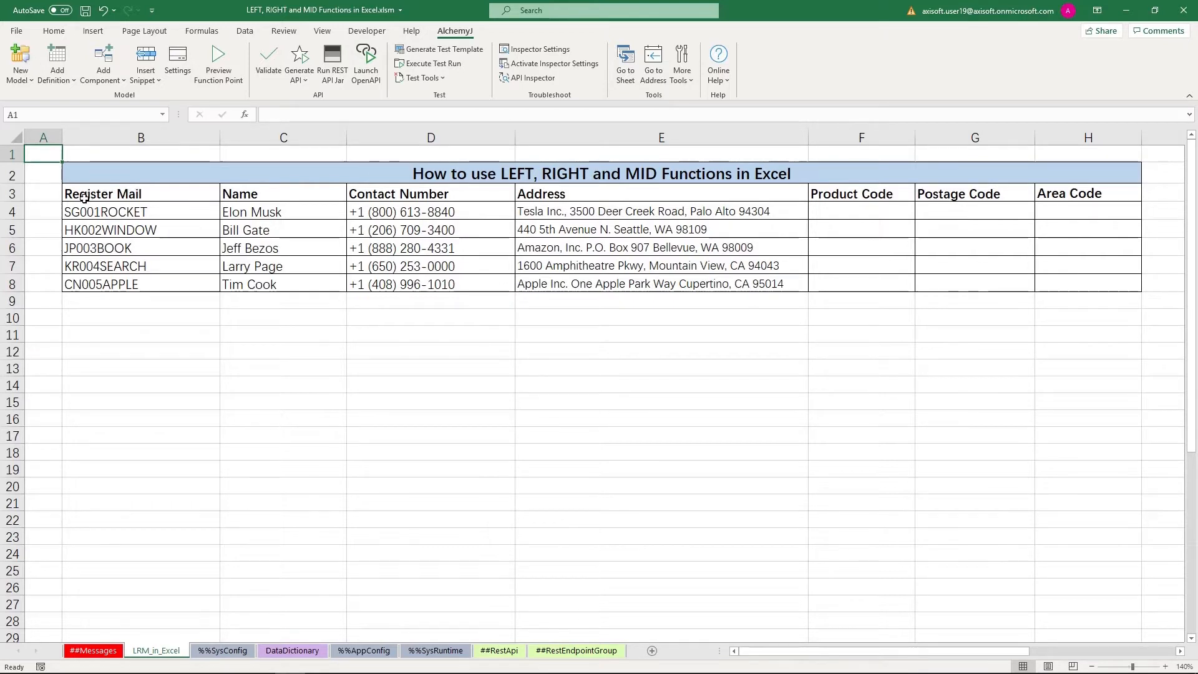
Step: Examine the Register Mail, Contact Number and Address entries in rows 4 to 8
drag(84, 212, 80, 283)
click(412, 211)
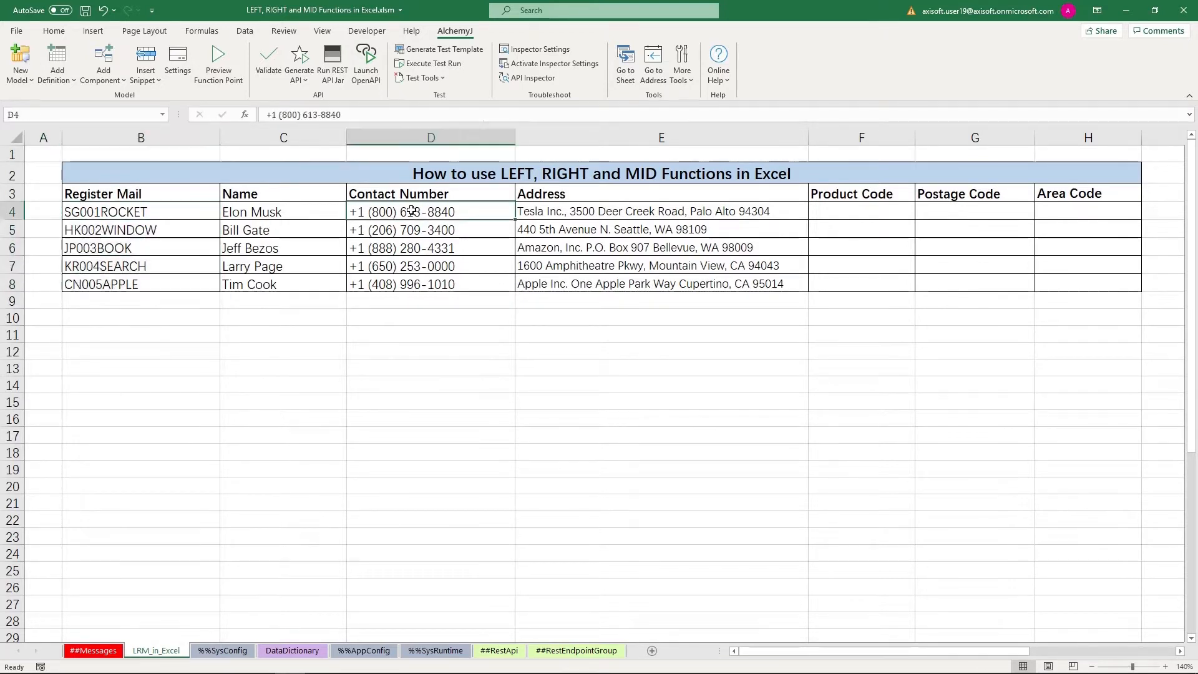
drag(412, 211, 407, 284)
click(755, 212)
drag(756, 212, 751, 284)
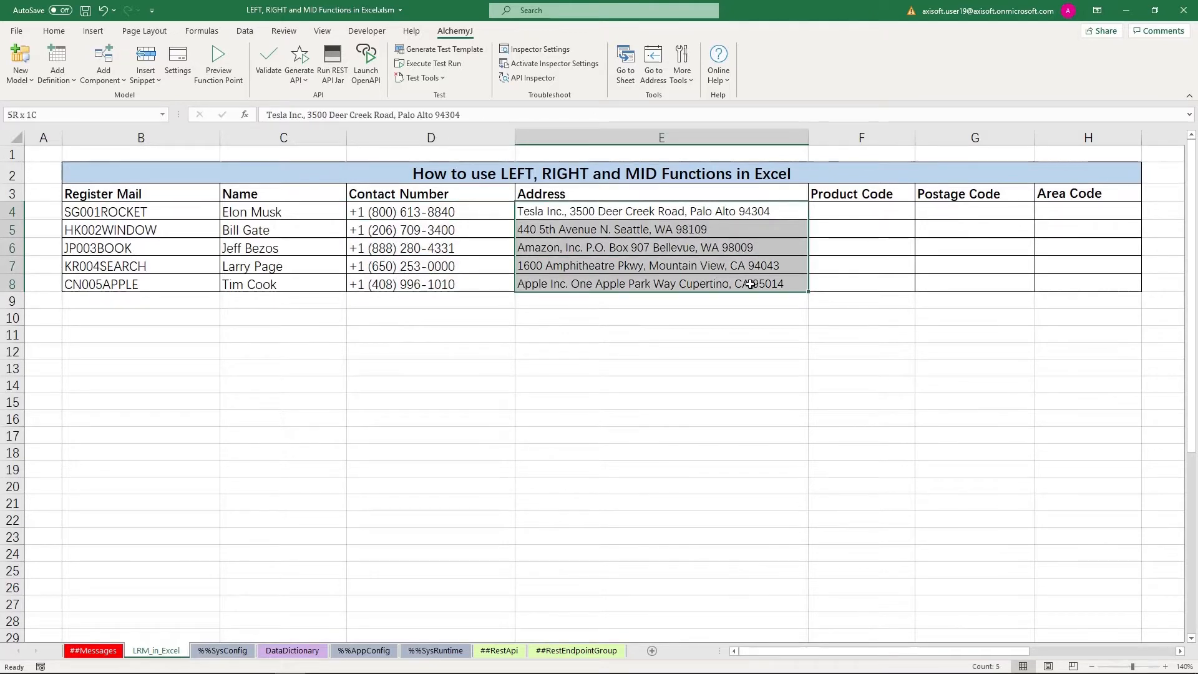
click(193, 214)
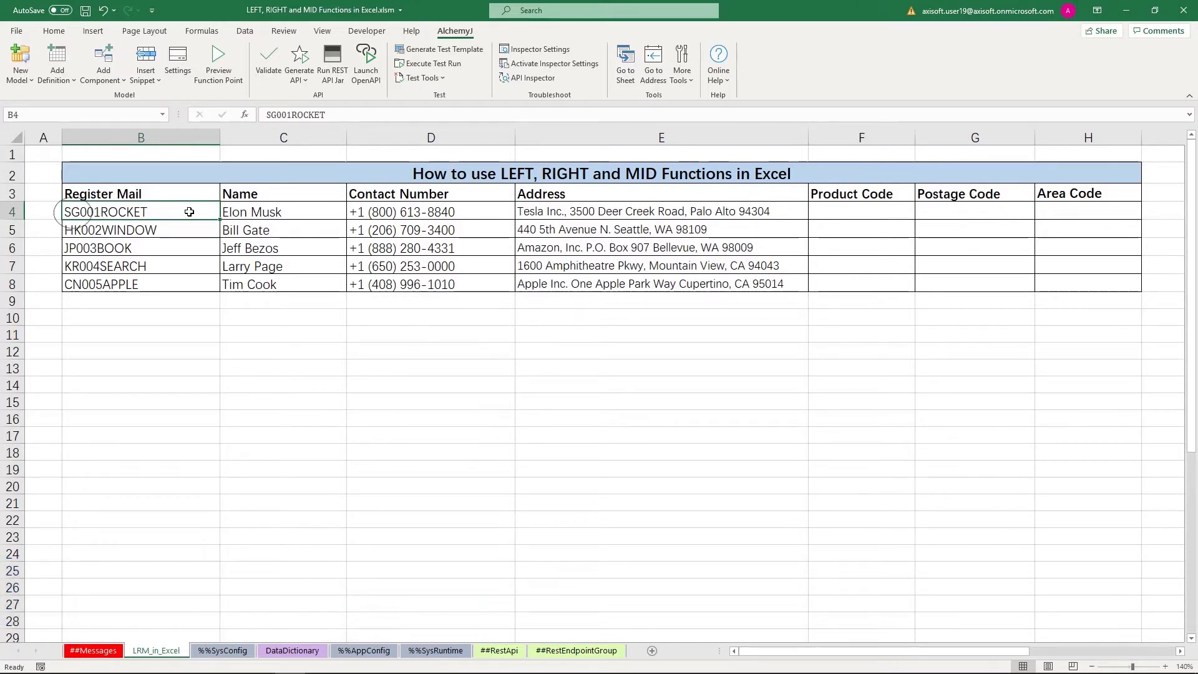
Step: Enter =LEFT(B4, 2) in the first Product Code cell, F4, and fill the formula down to F8
click(844, 214)
text(=LEFT()
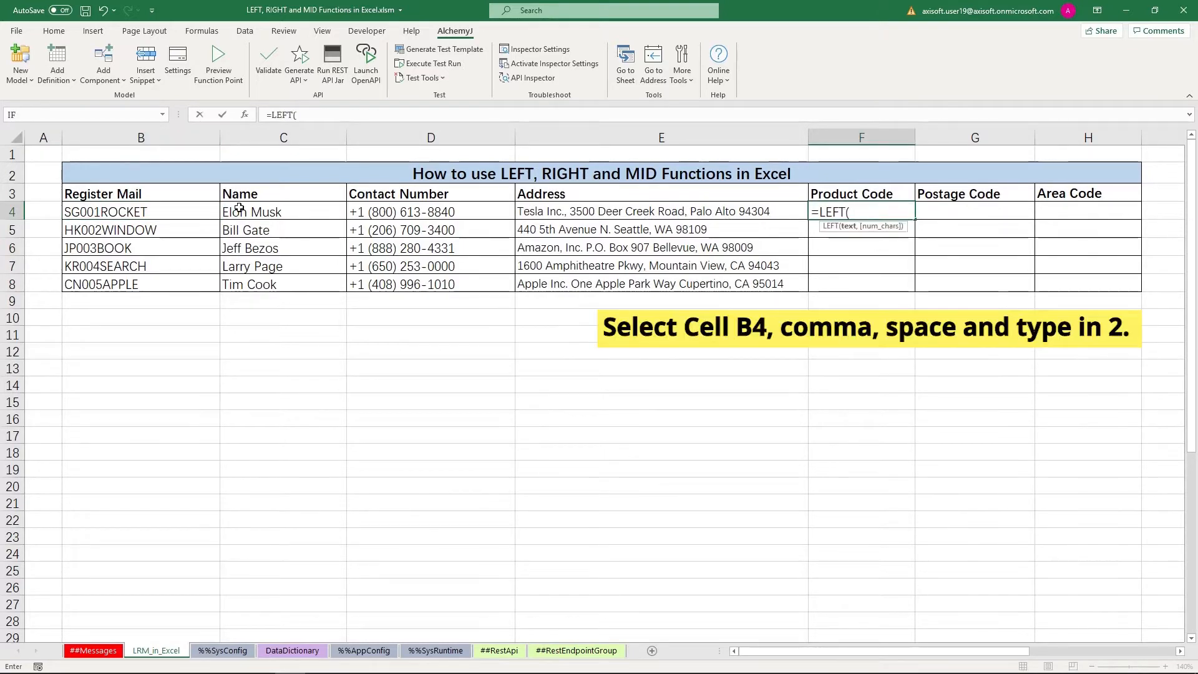
click(201, 209)
text(, 2)
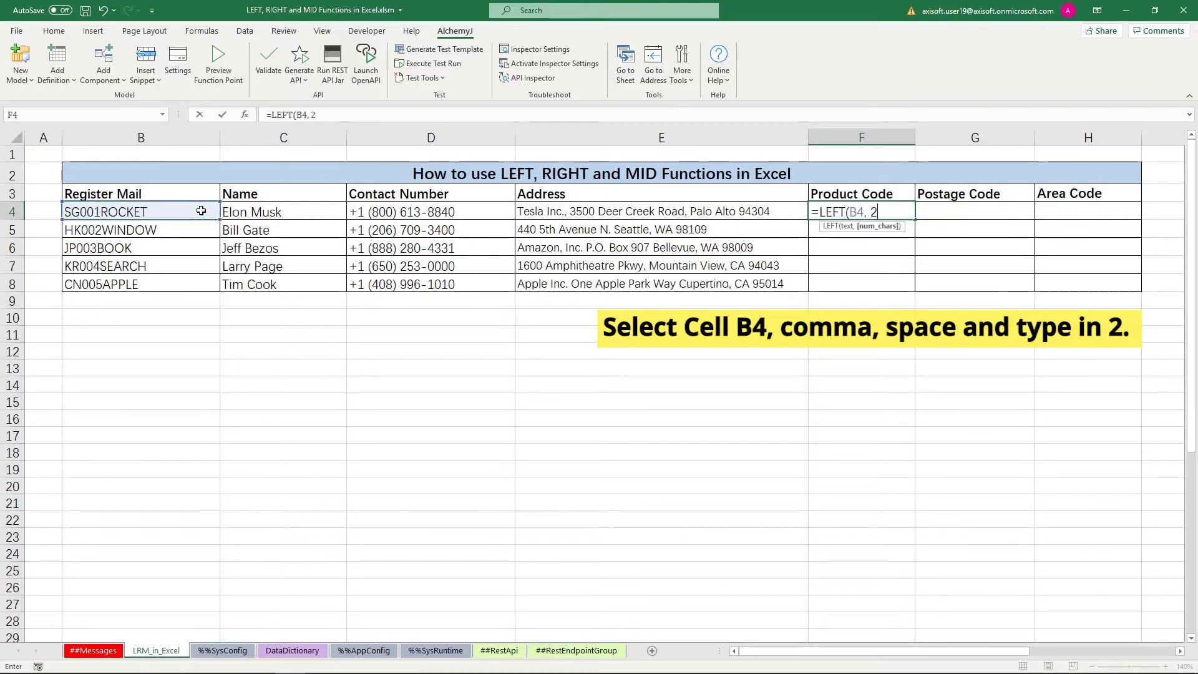
text())
key(Return)
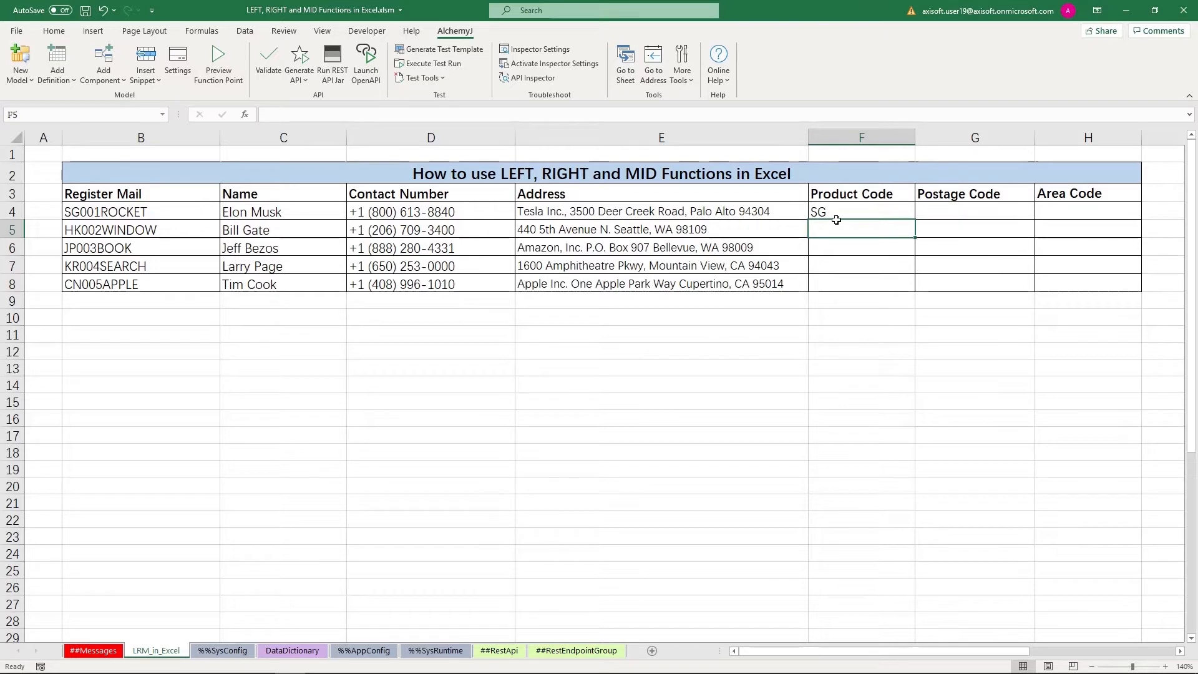
click(886, 216)
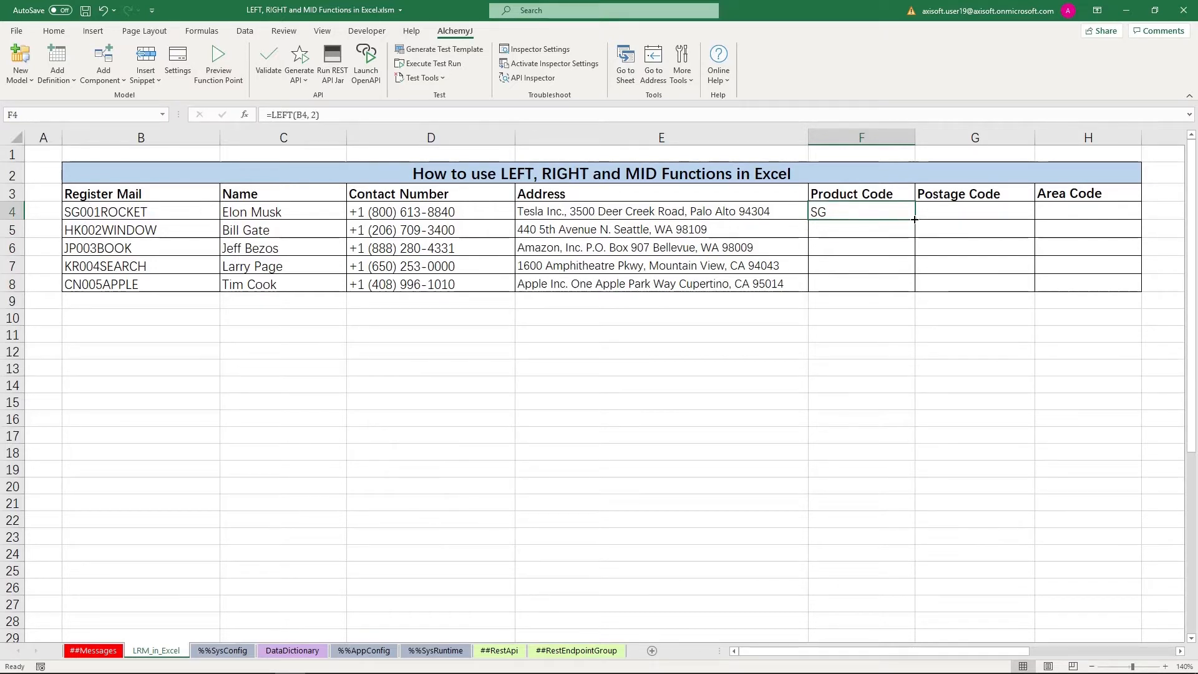
double_click(915, 219)
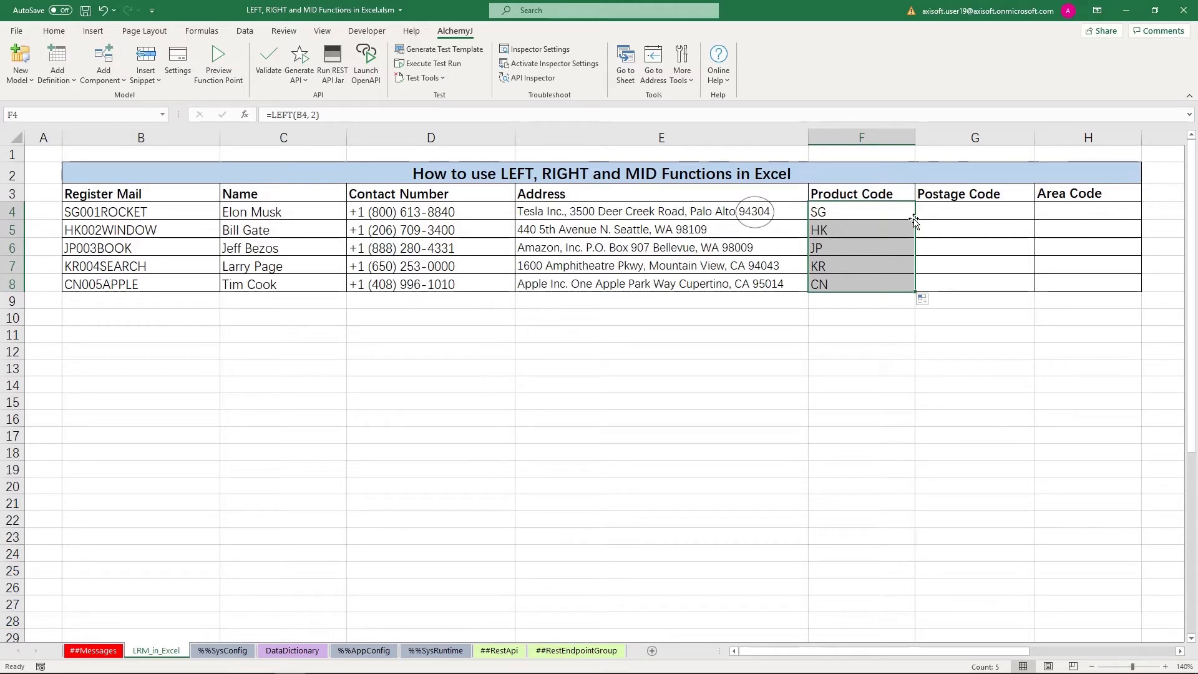
Step: Enter =RIGHT(E4, 5) in G4 to extract the postage code from the address
click(956, 217)
text(=RIGHT()
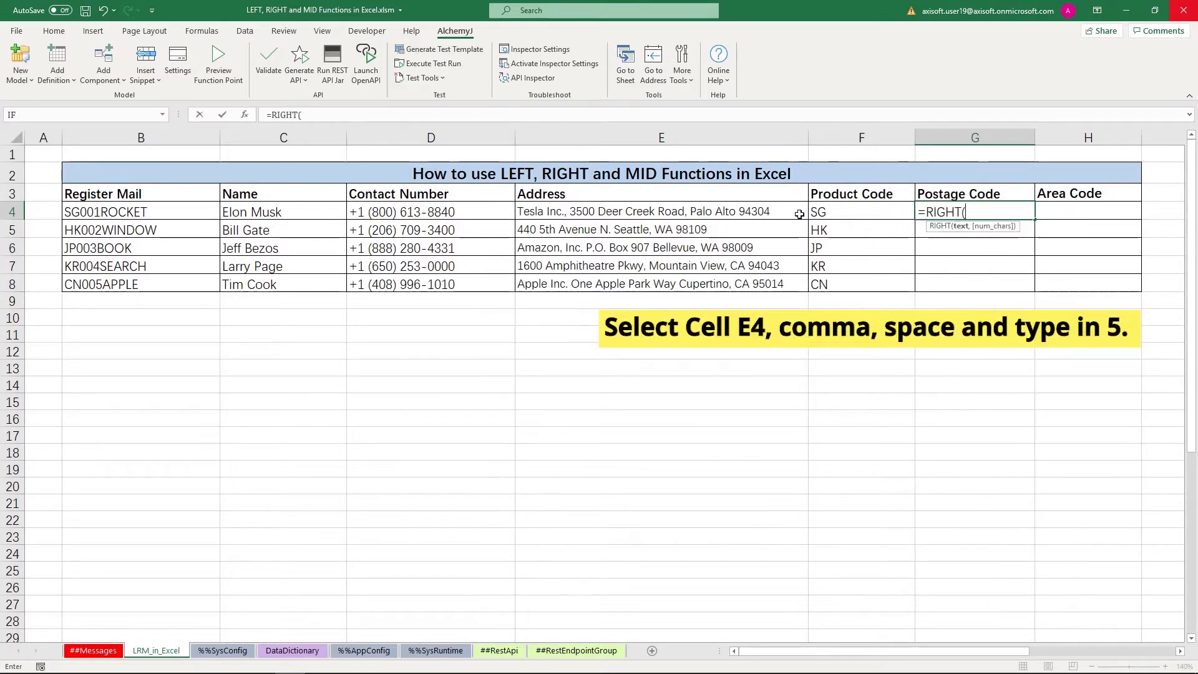
click(731, 214)
text(, )
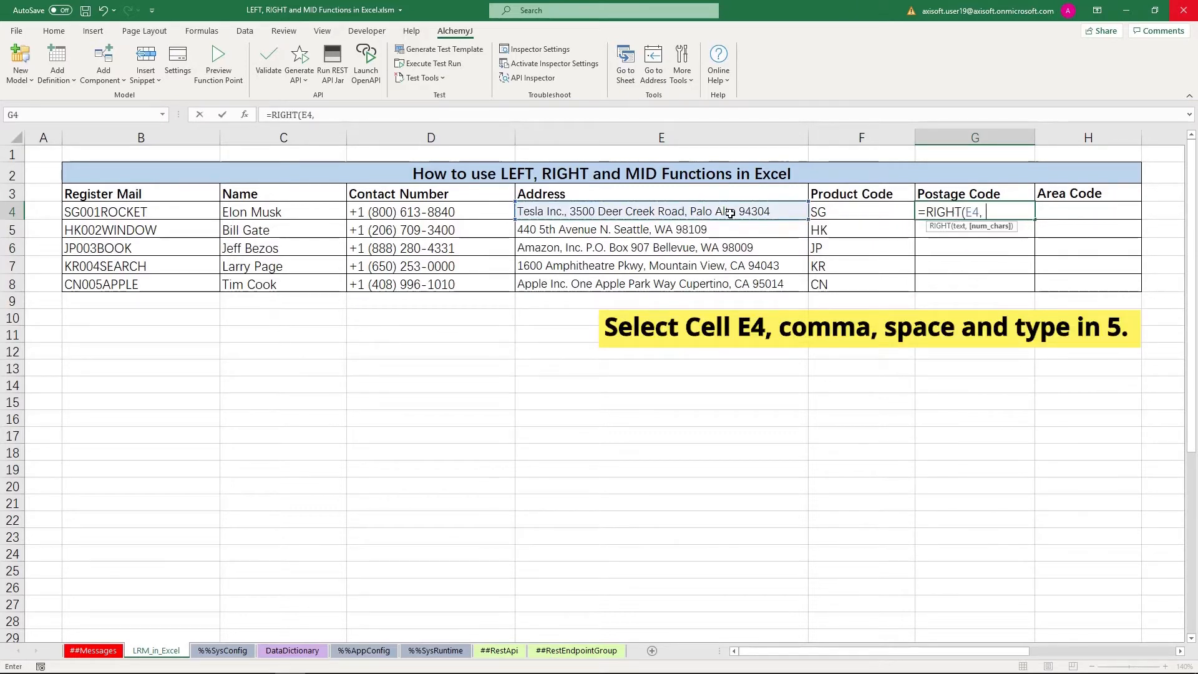
text(5)
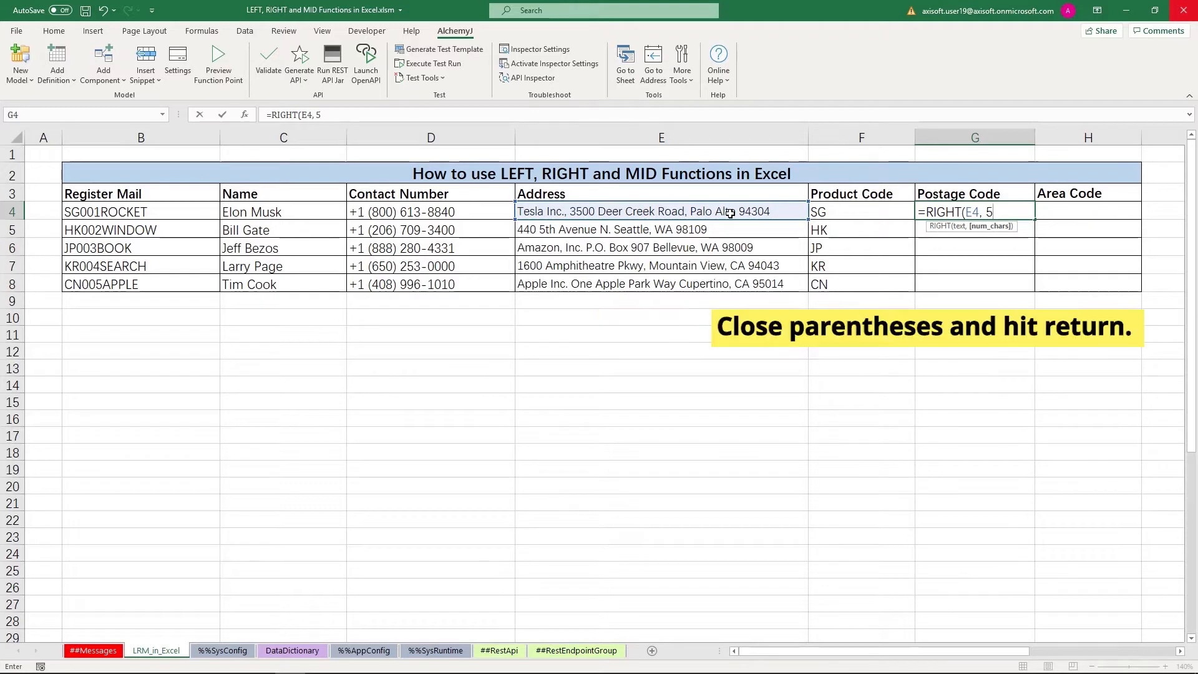
text())
key(Return)
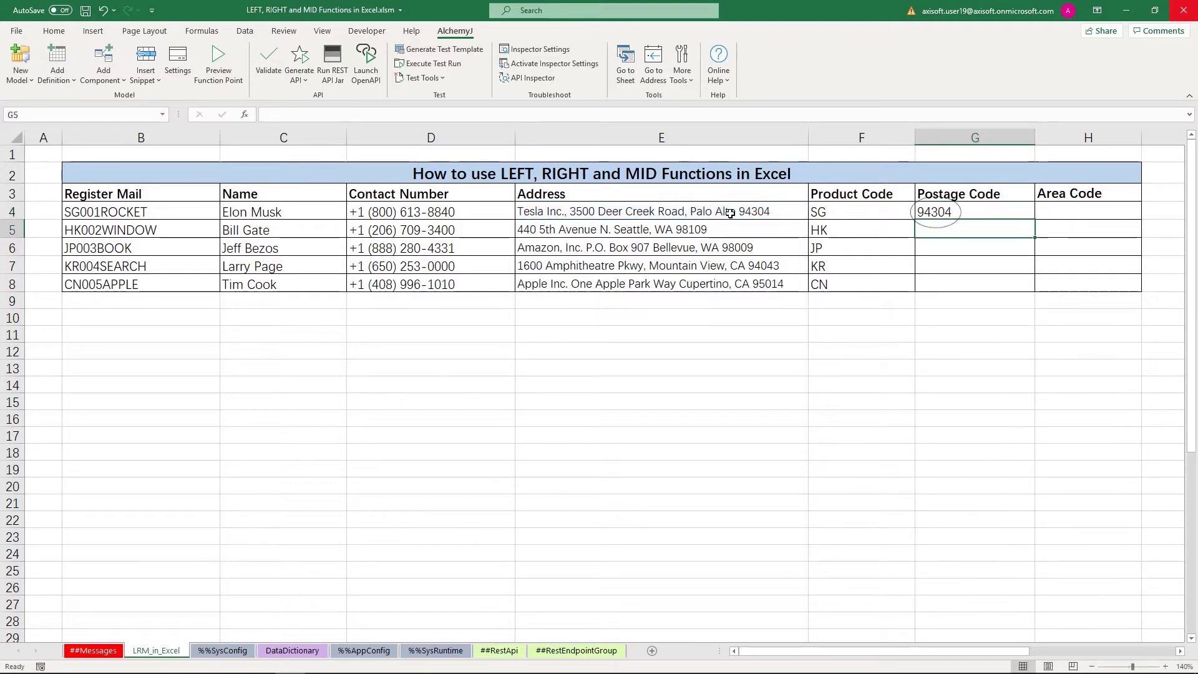
Step: Copy the Postage Code formula from G4 into cells G5 to G8
click(989, 213)
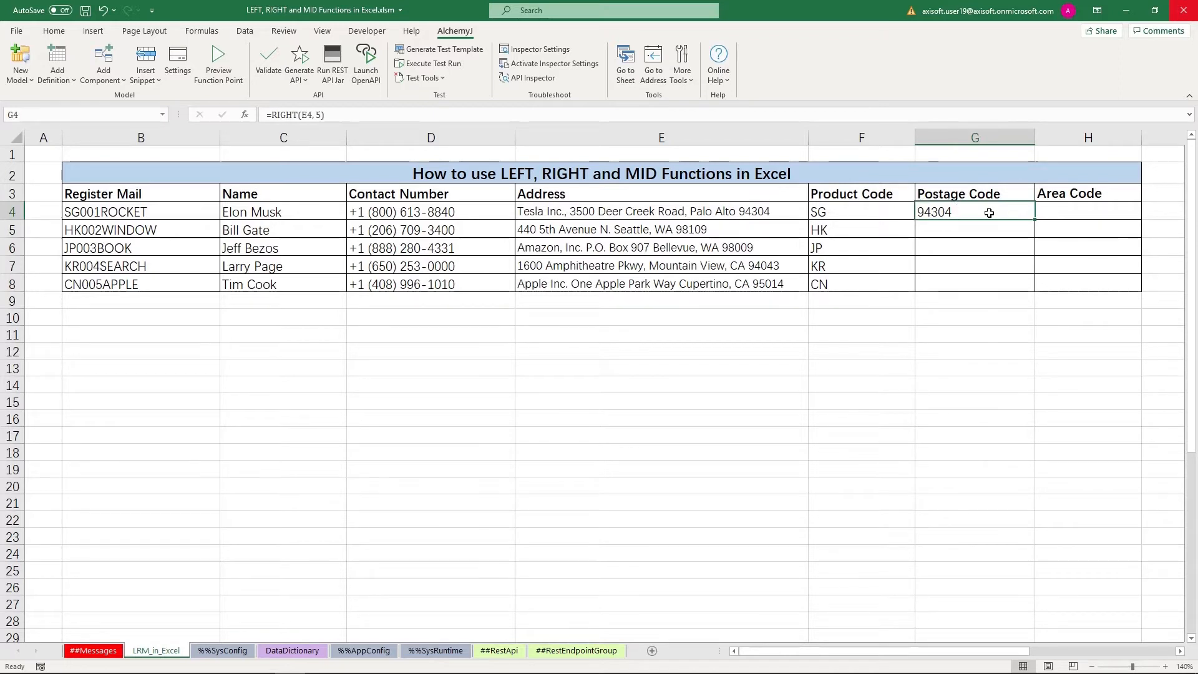
key(ctrl+c)
drag(977, 230, 967, 284)
key(ctrl+v)
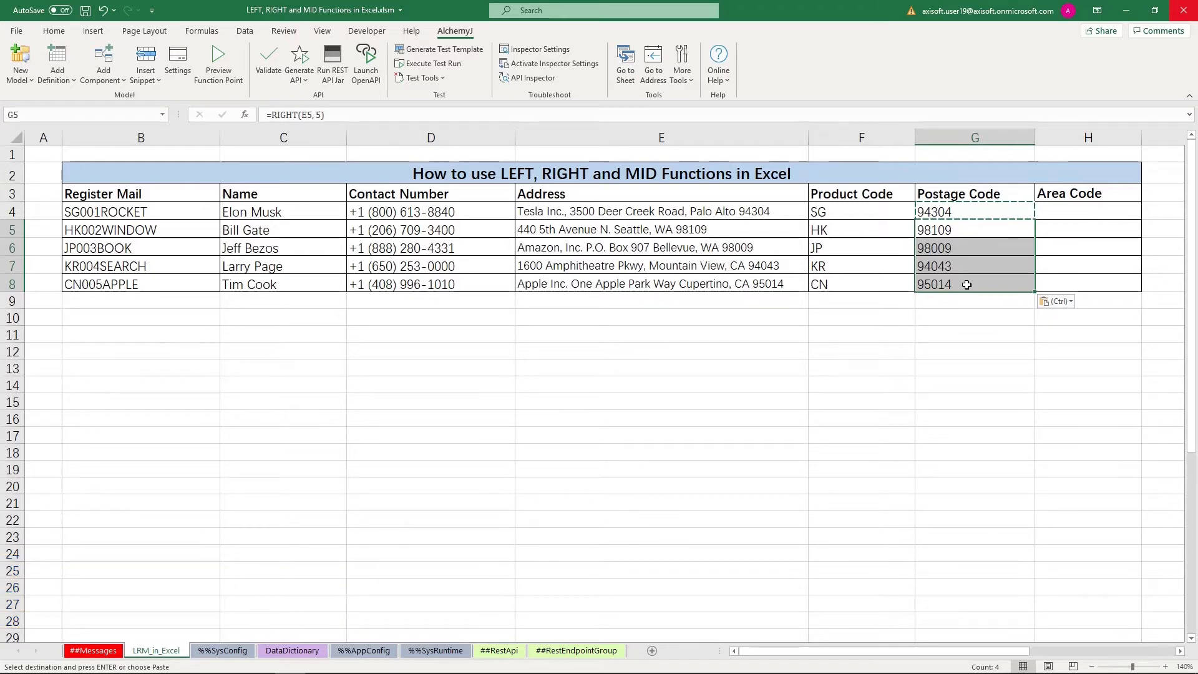
Step: Enter =MID(D4, 5, 3) in the first Area Code cell, H4, and fill the formula down to H8
click(1070, 213)
text(=MID()
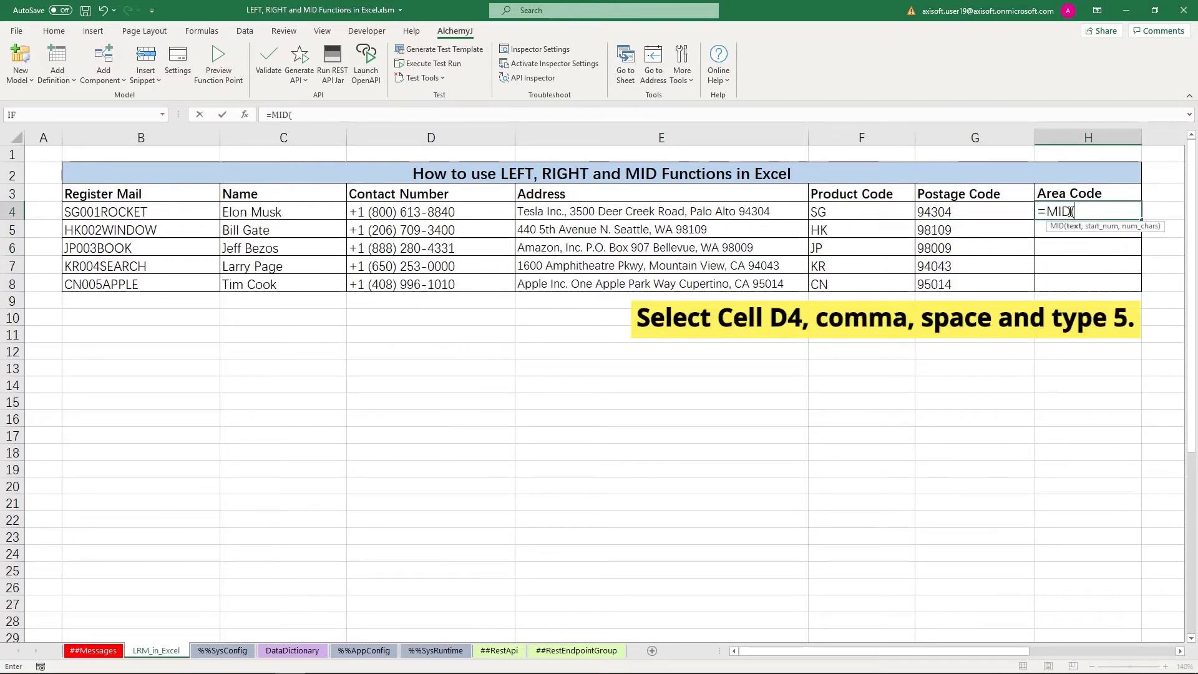
click(460, 212)
text(, 5)
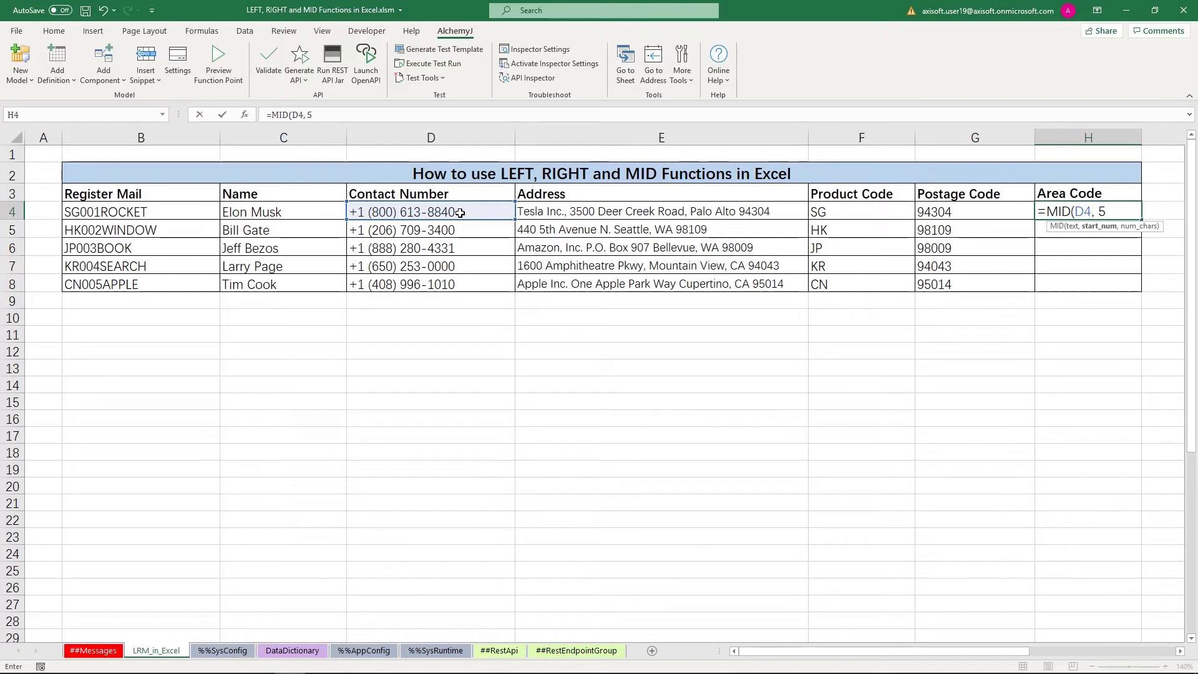
text(, 3)
text())
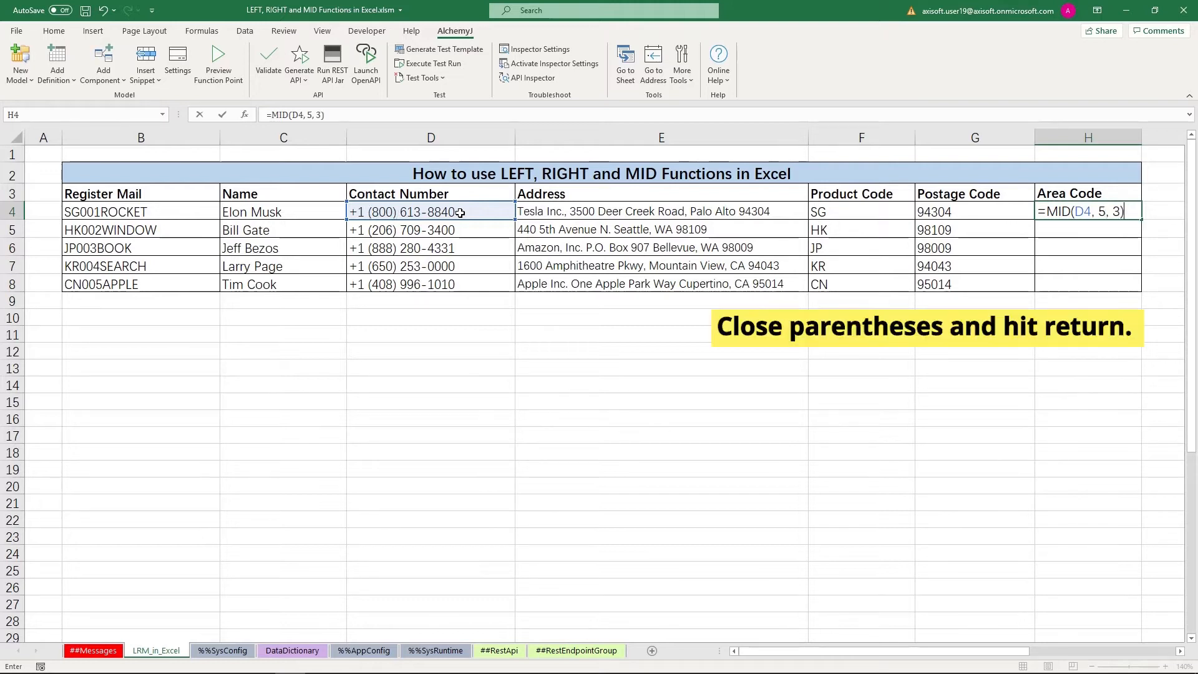
key(Return)
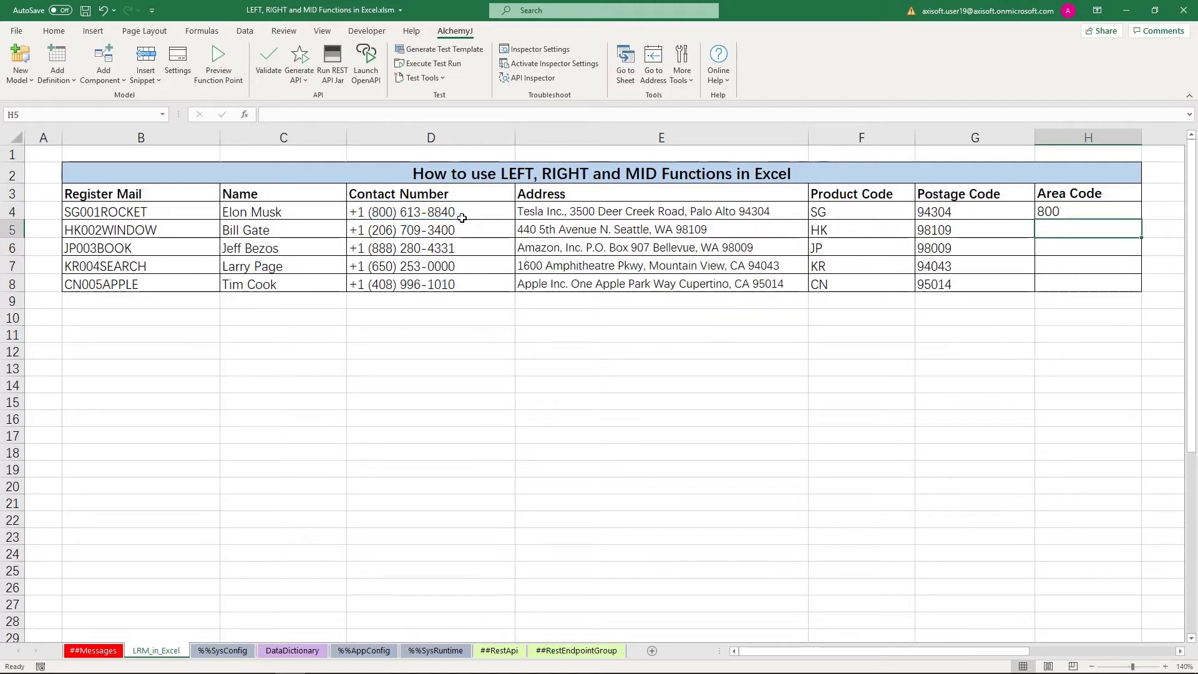
click(1086, 211)
drag(1143, 221, 1146, 293)
text(=LEFT()
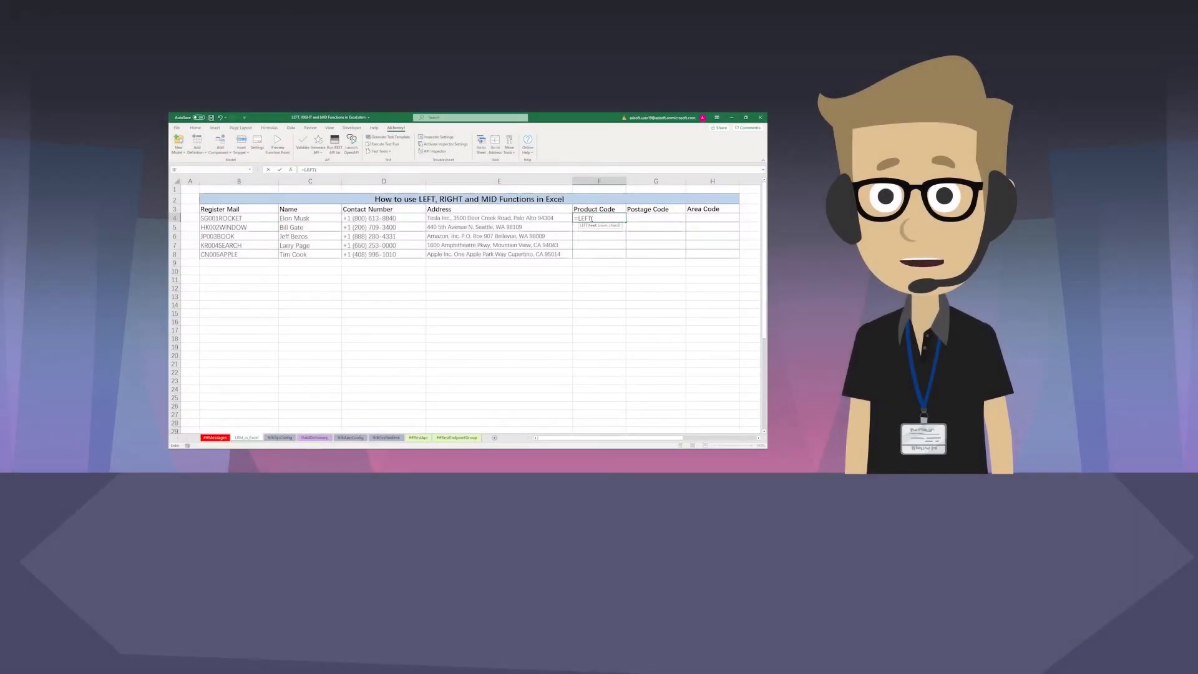
click(269, 217)
text(, 2)
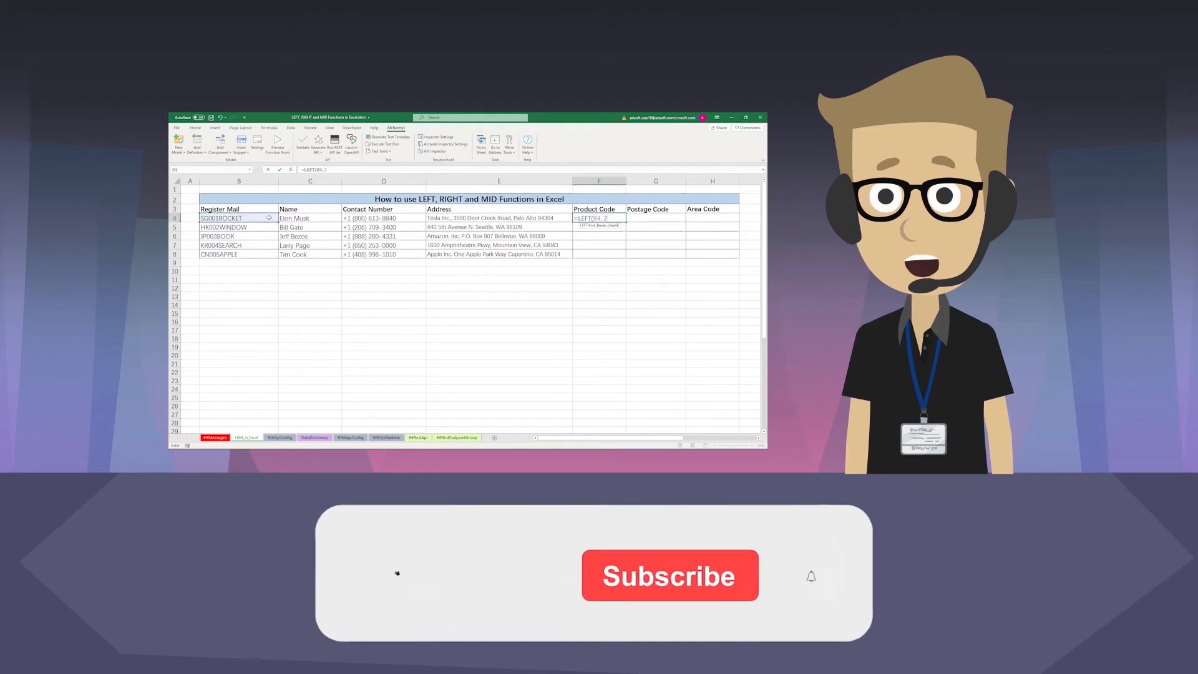
key(Return)
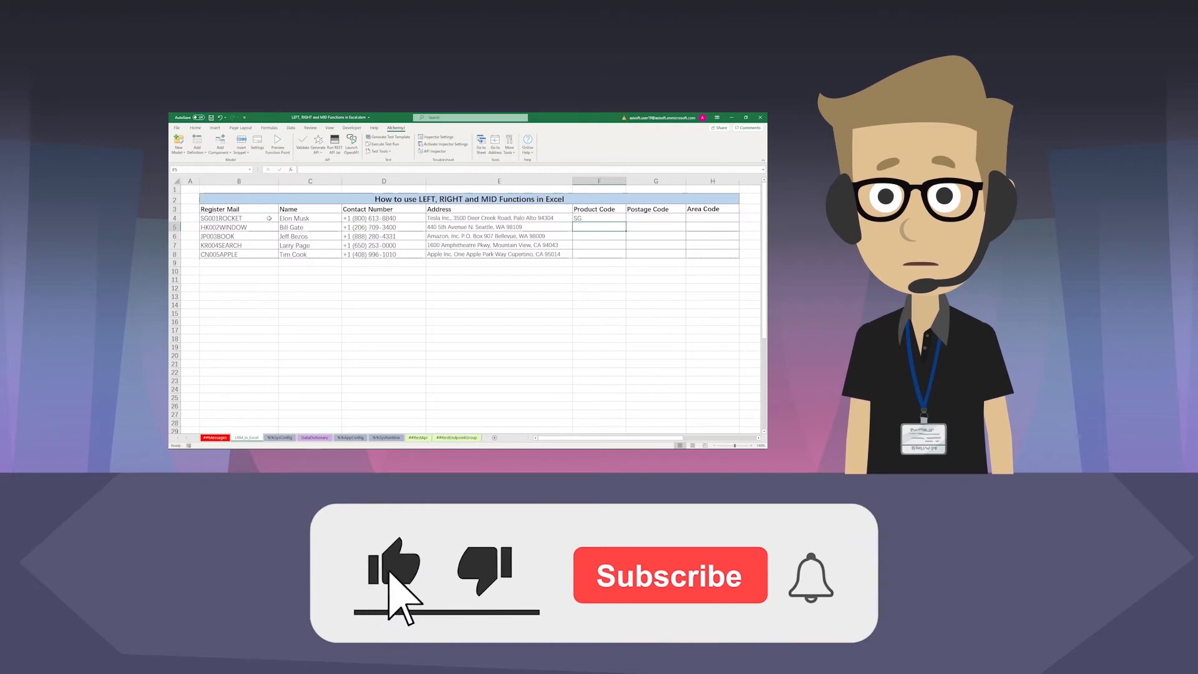
click(612, 219)
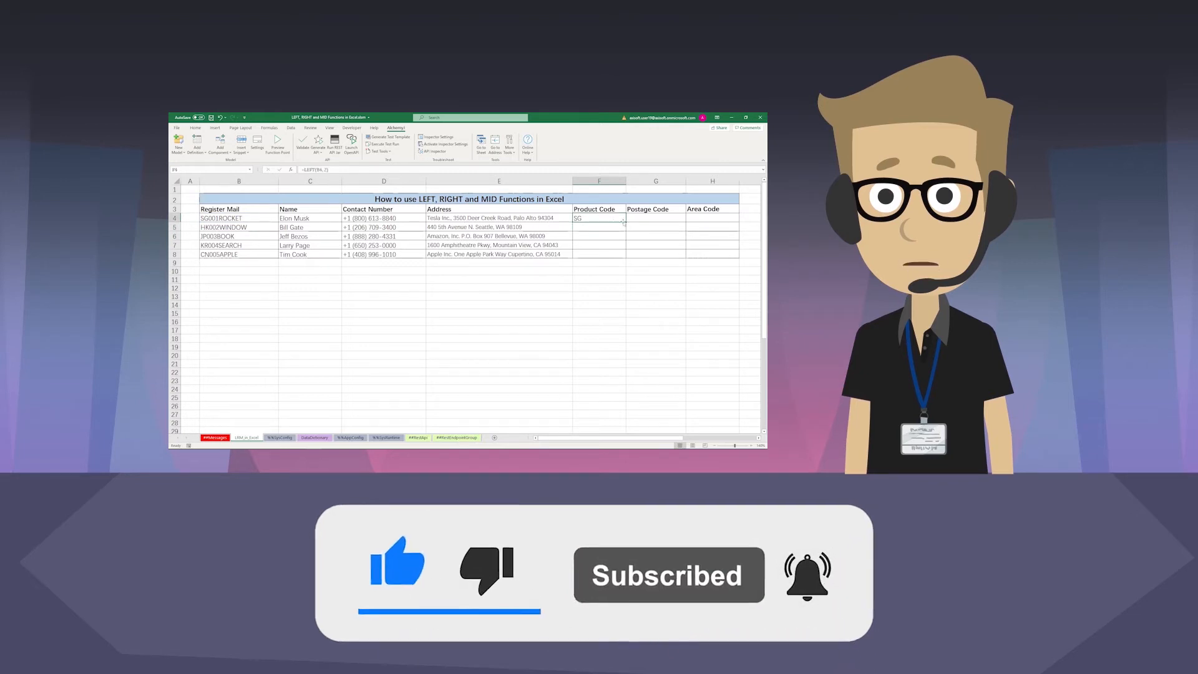
double_click(626, 222)
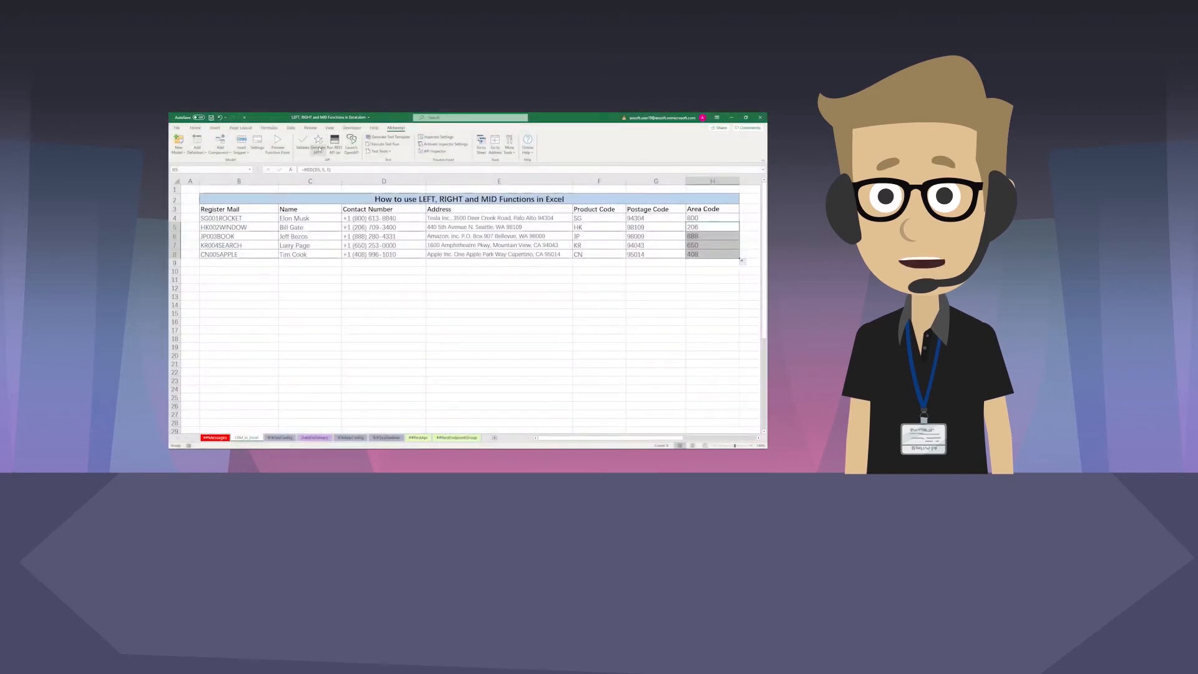
click(319, 151)
click(338, 165)
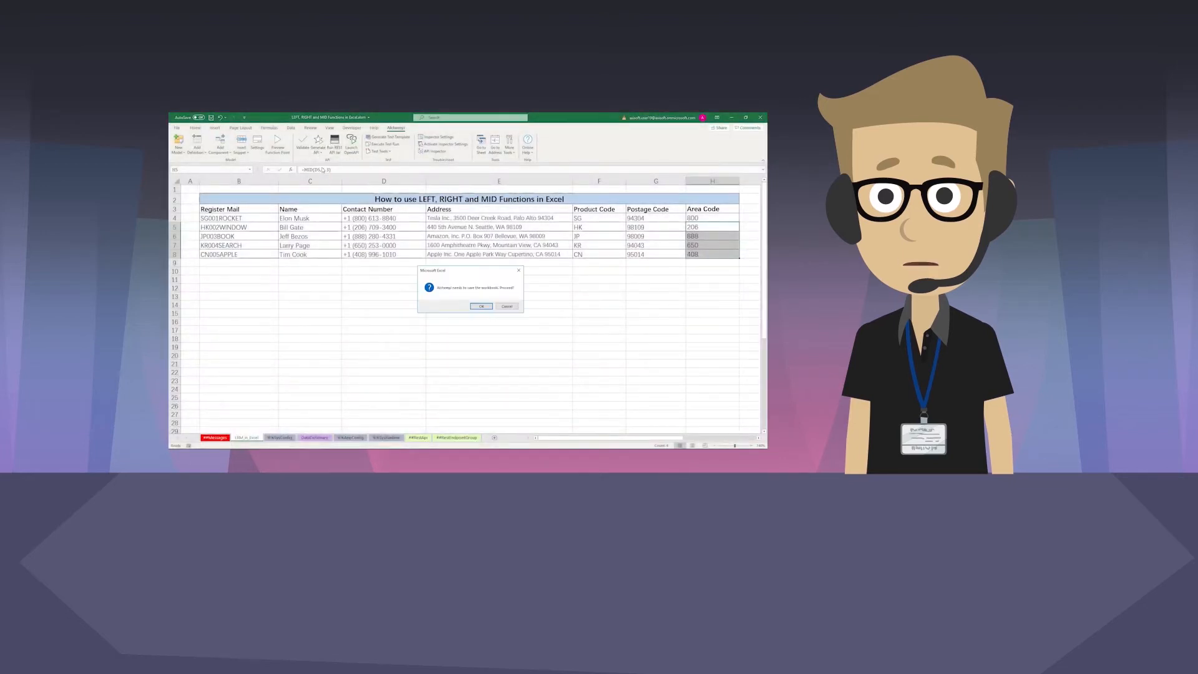
click(483, 308)
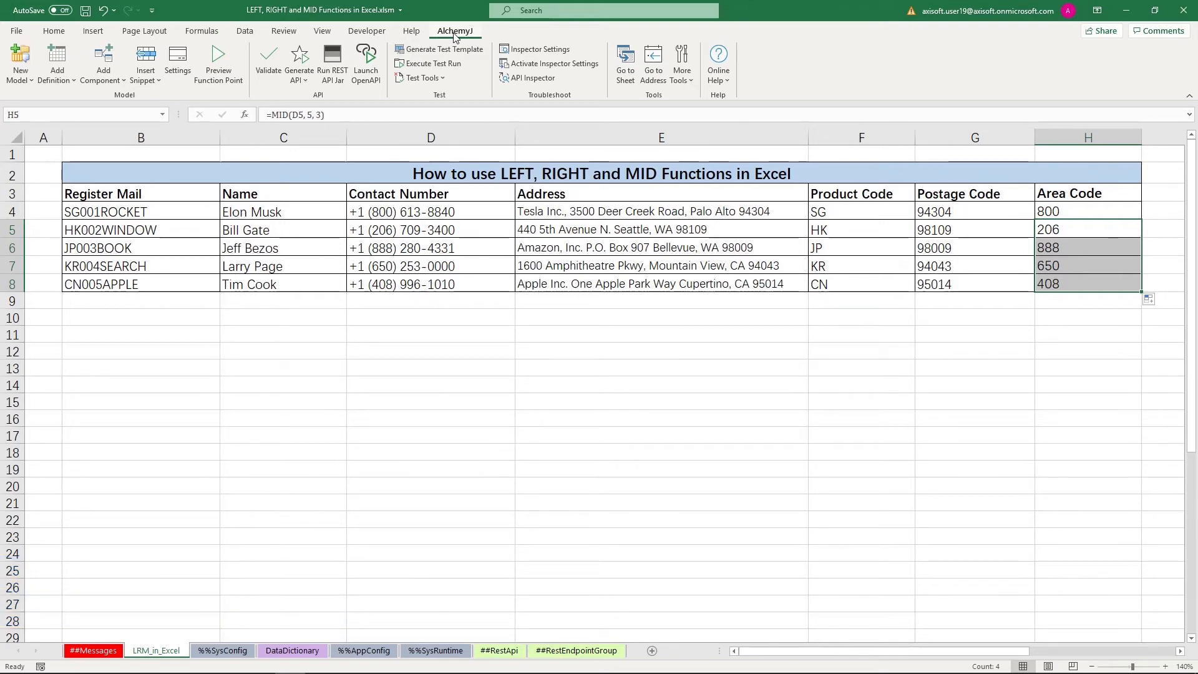
Step: Generate the API from the workbook with AlchemyJ, allowing the workbook save, and launch its OpenAPI page in the browser
click(301, 80)
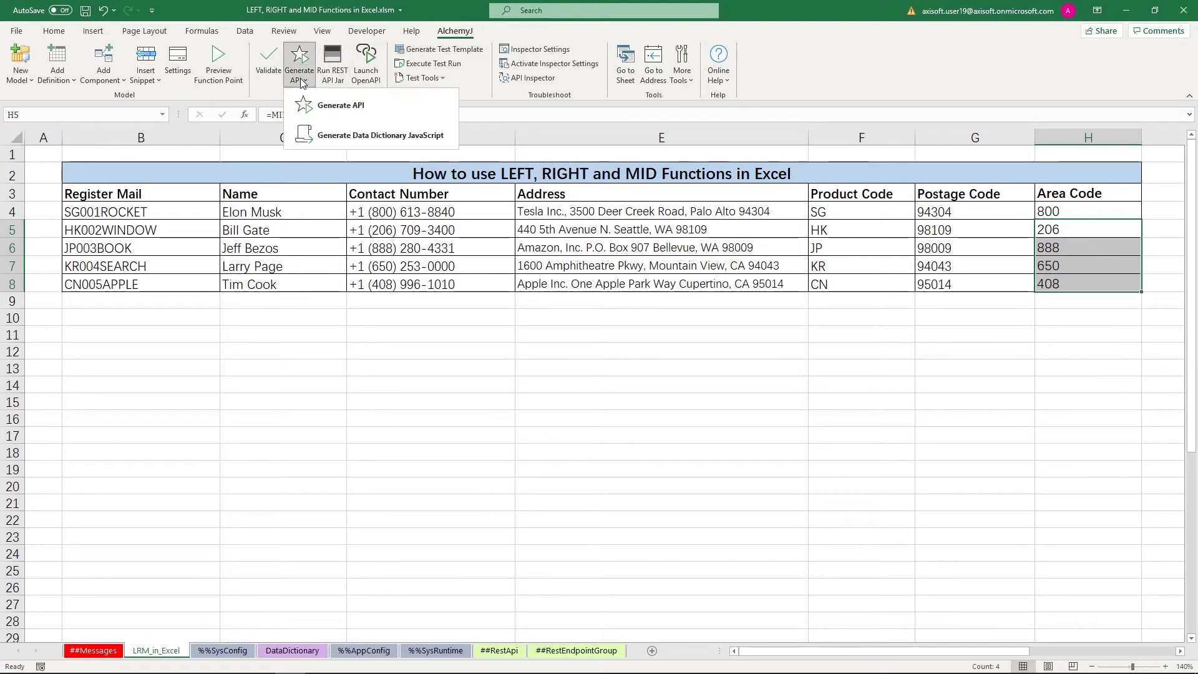
click(307, 107)
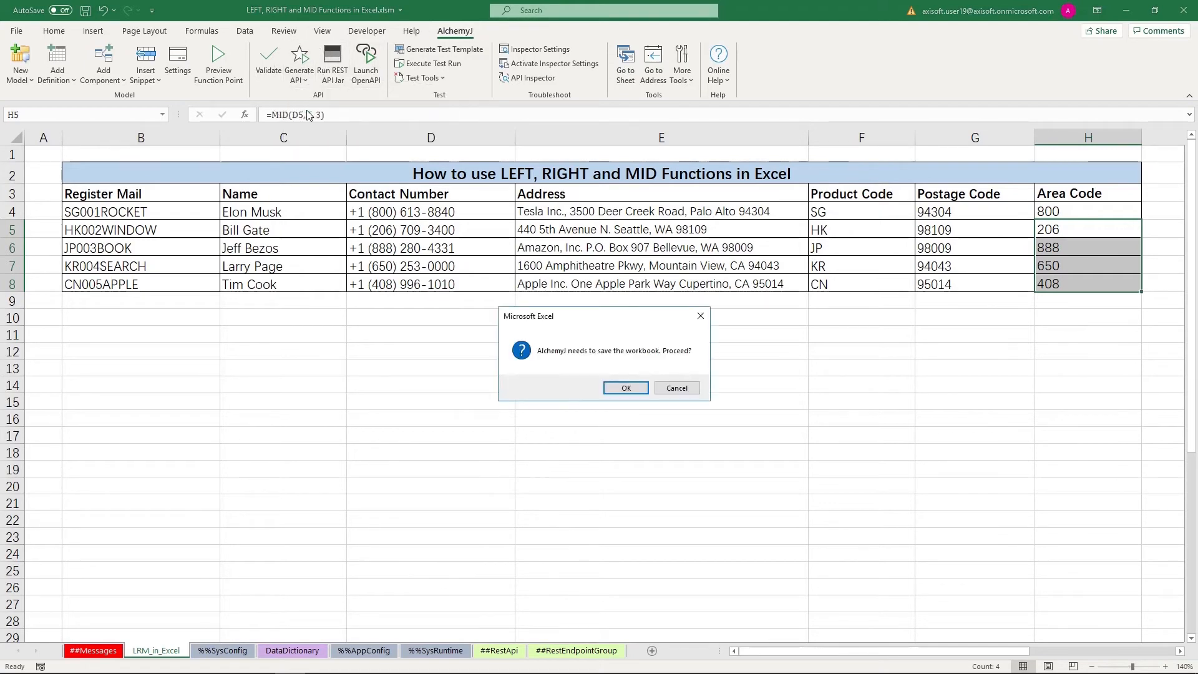
click(626, 388)
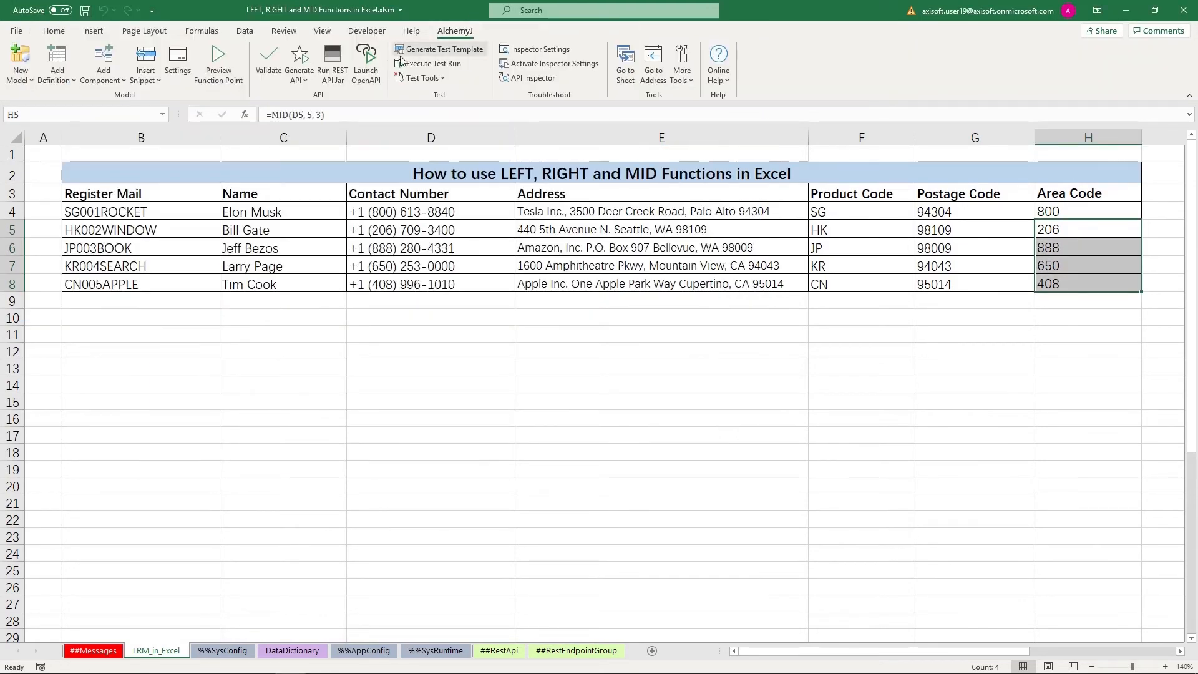
click(367, 79)
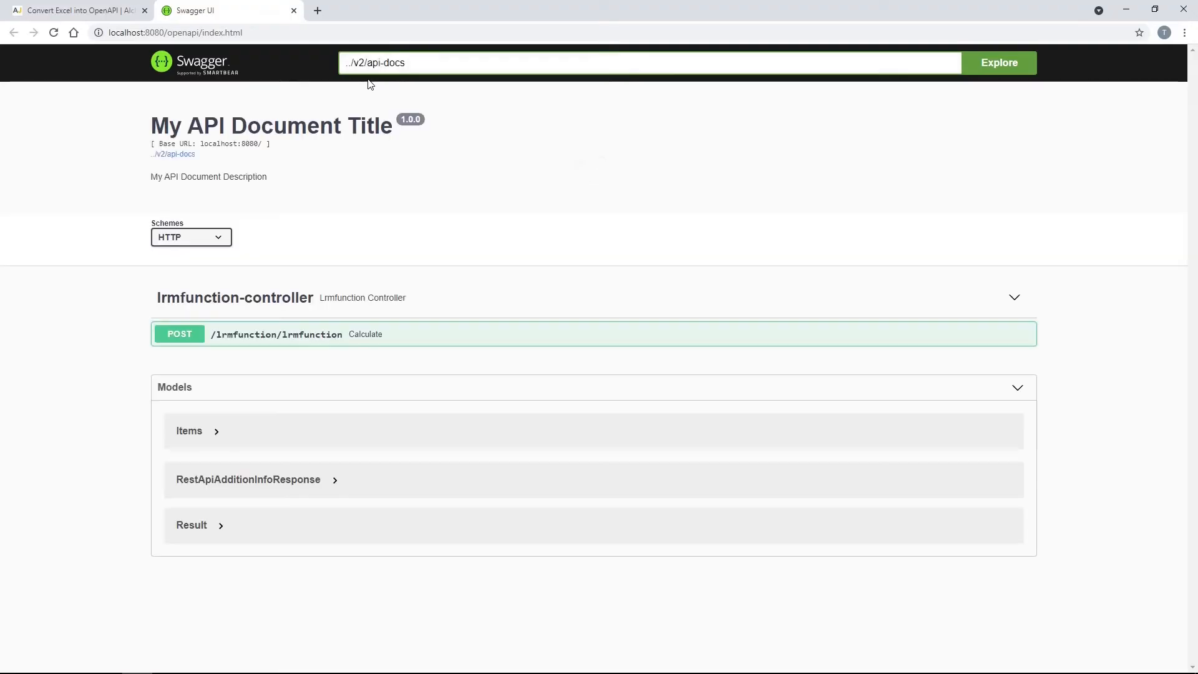
Step: Try out the POST /lrmfunction/lrmfunction endpoint with Register Mail set to SG001ROCKET, execute the request and review the response body
click(574, 338)
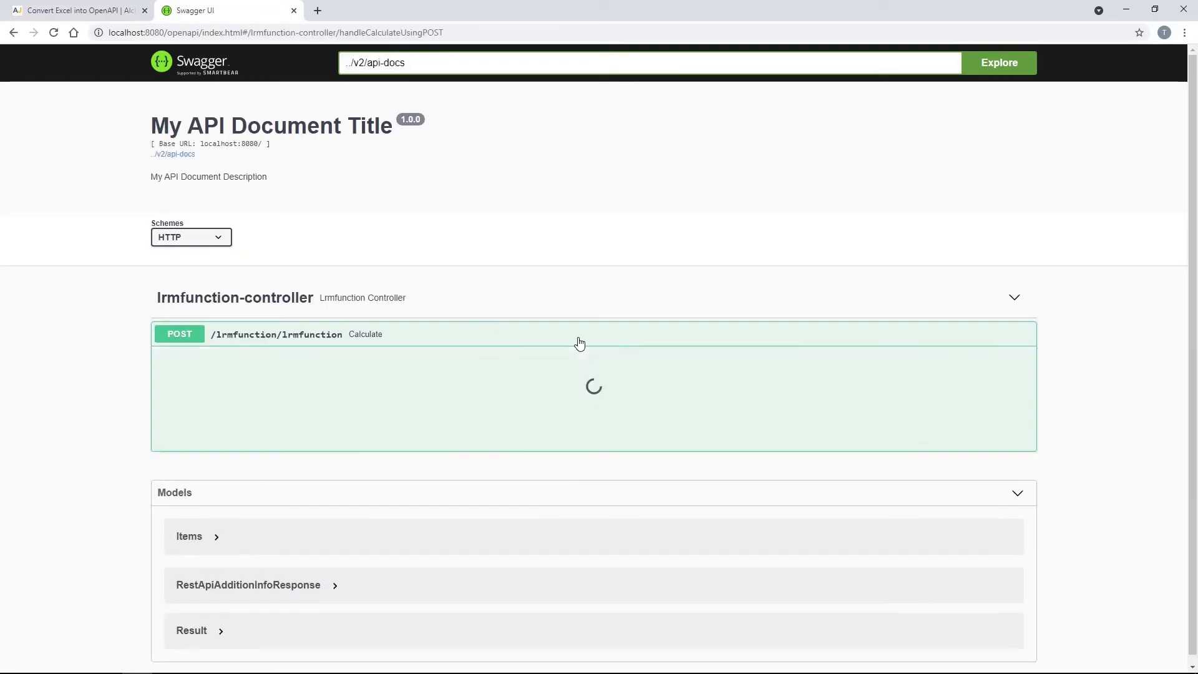
click(990, 362)
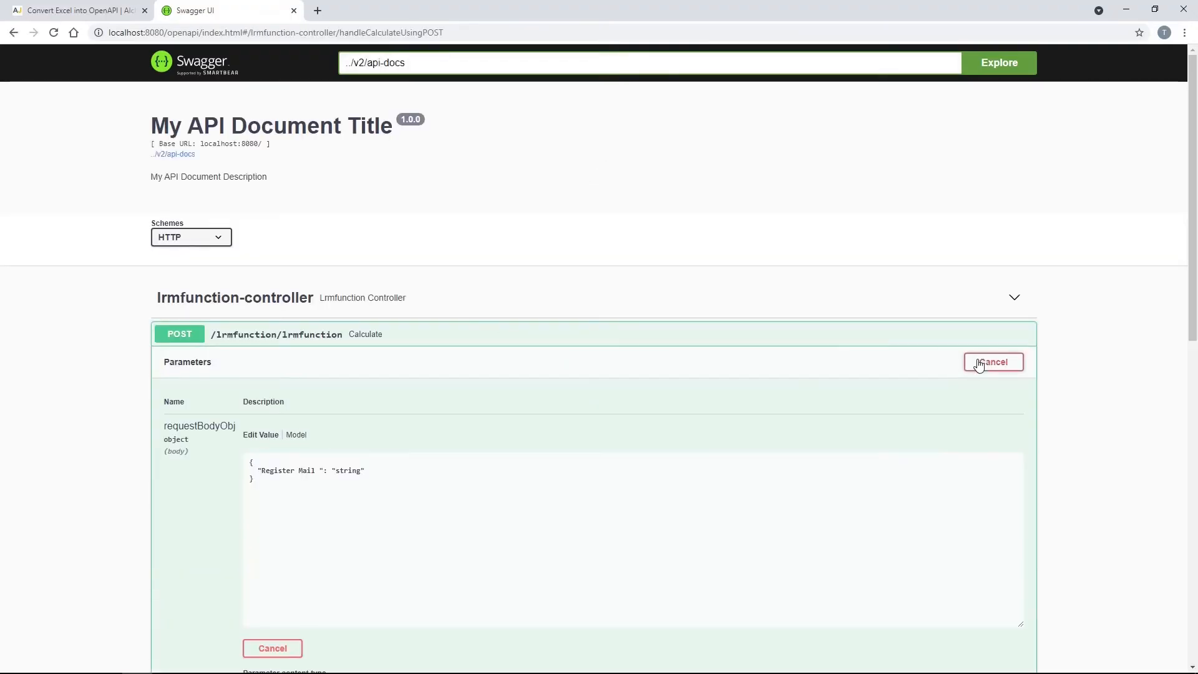
double_click(346, 472)
text(SG001ROCKET)
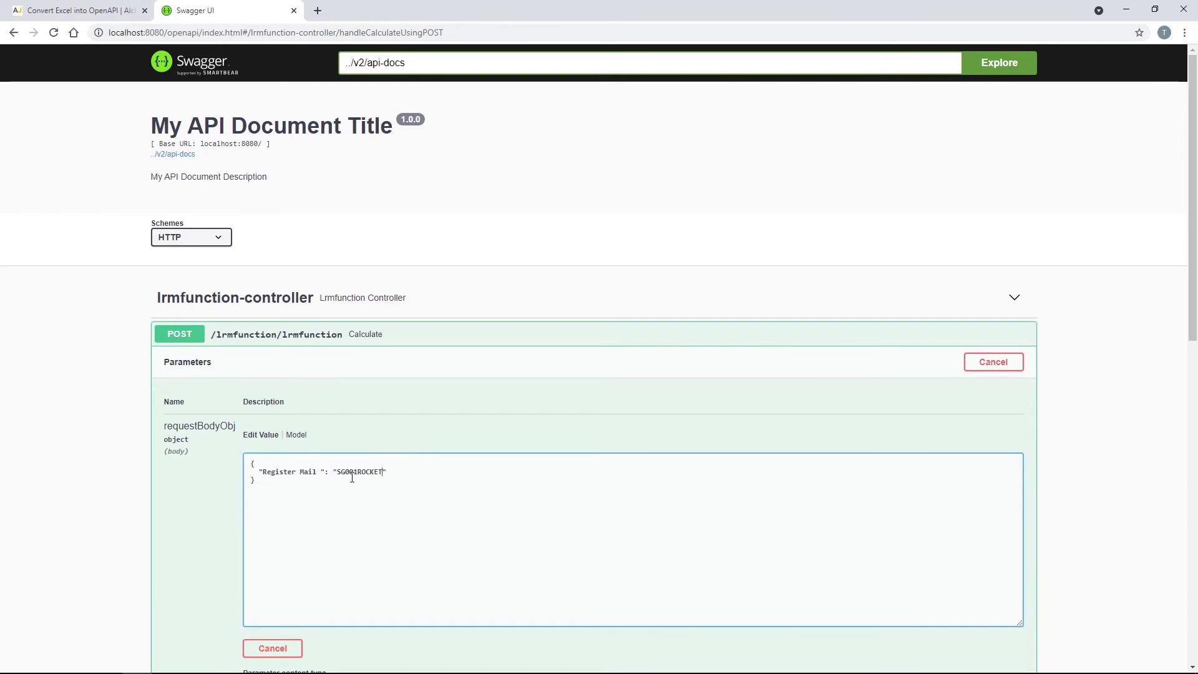
scroll(352, 478, down, 4)
click(417, 499)
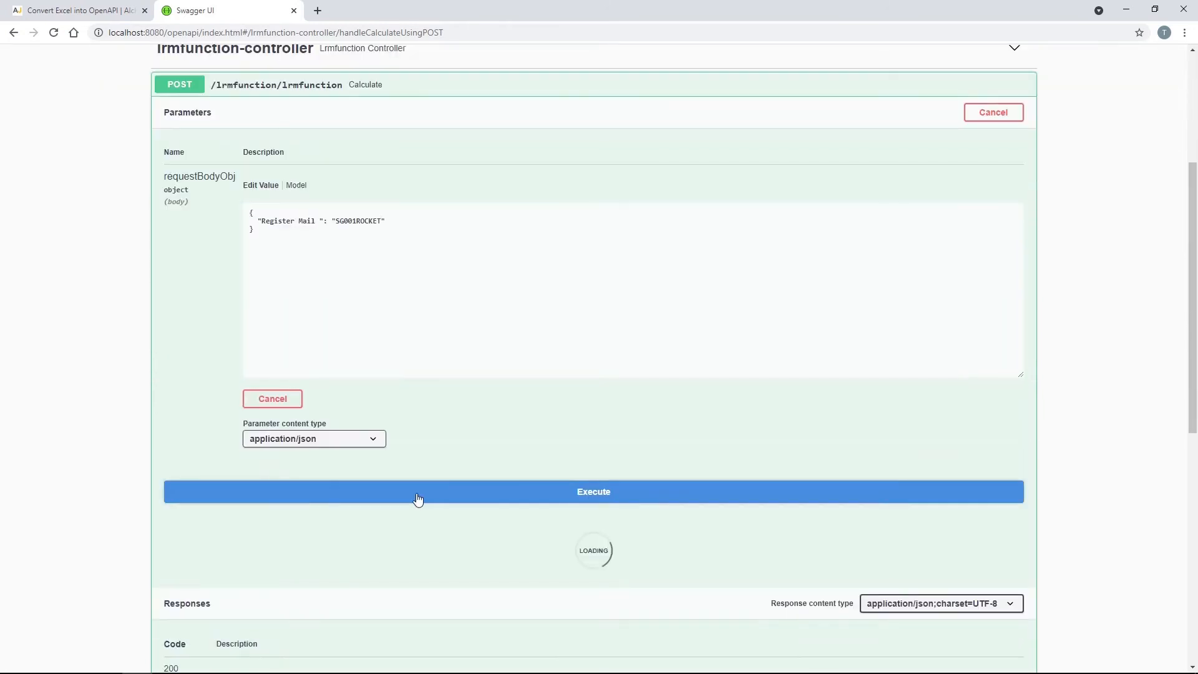
scroll(417, 499, down, 2)
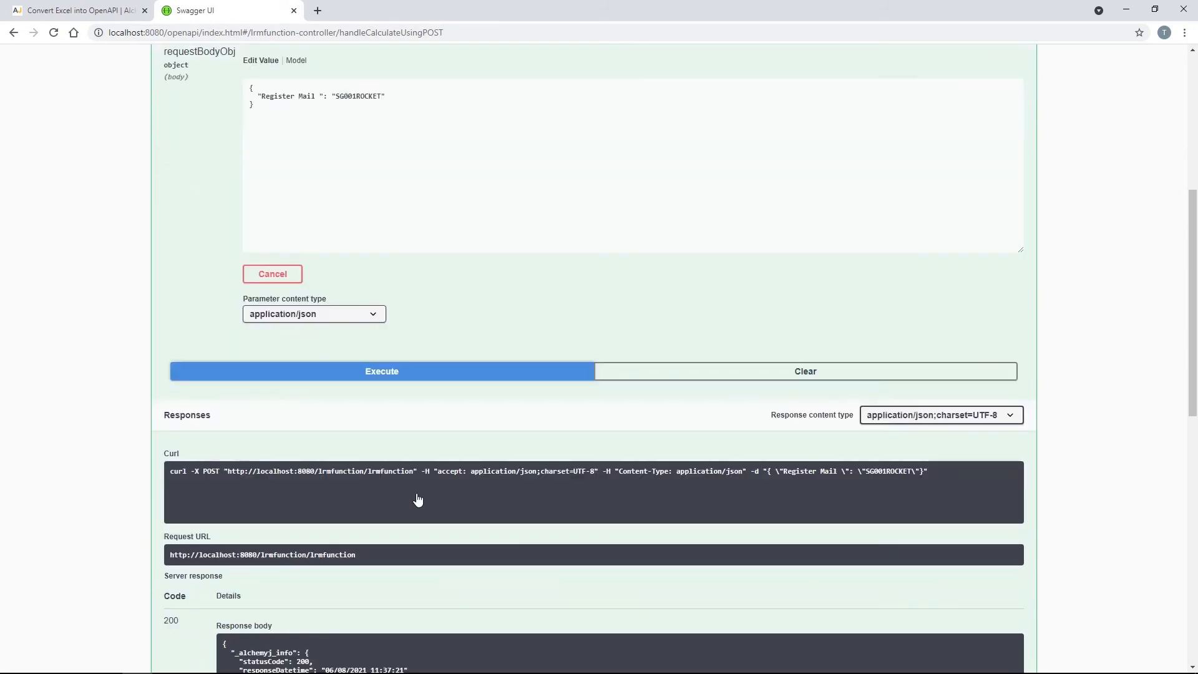
scroll(417, 500, down, 2)
drag(314, 564, 236, 565)
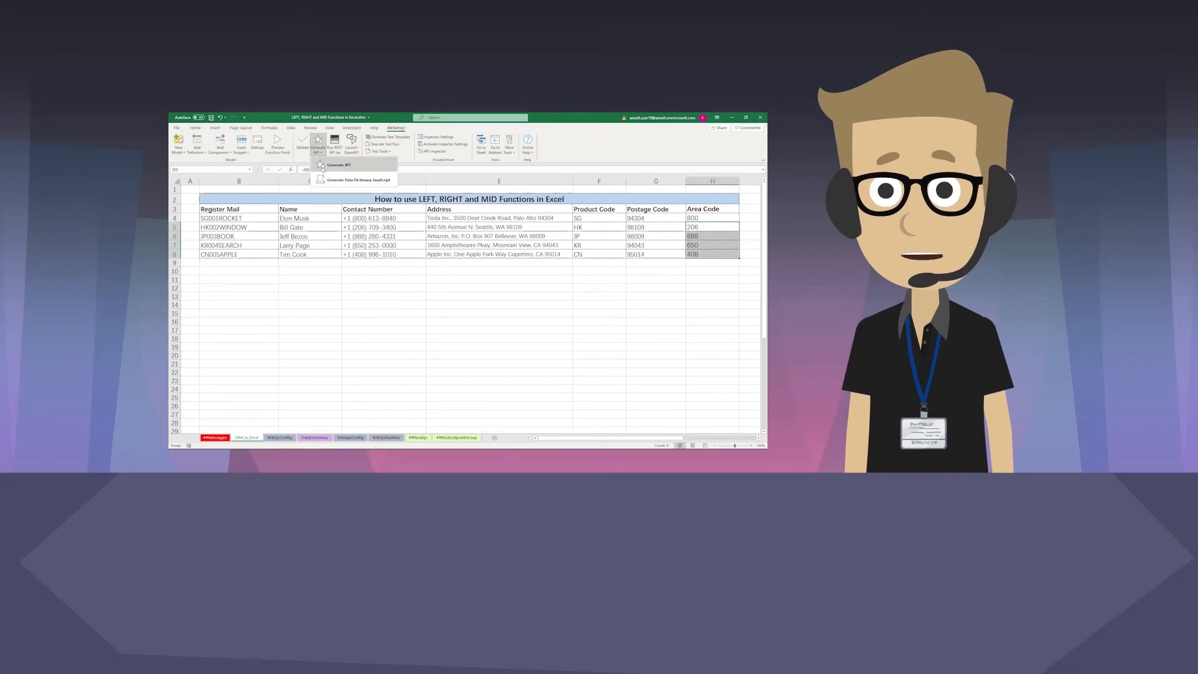
click(322, 166)
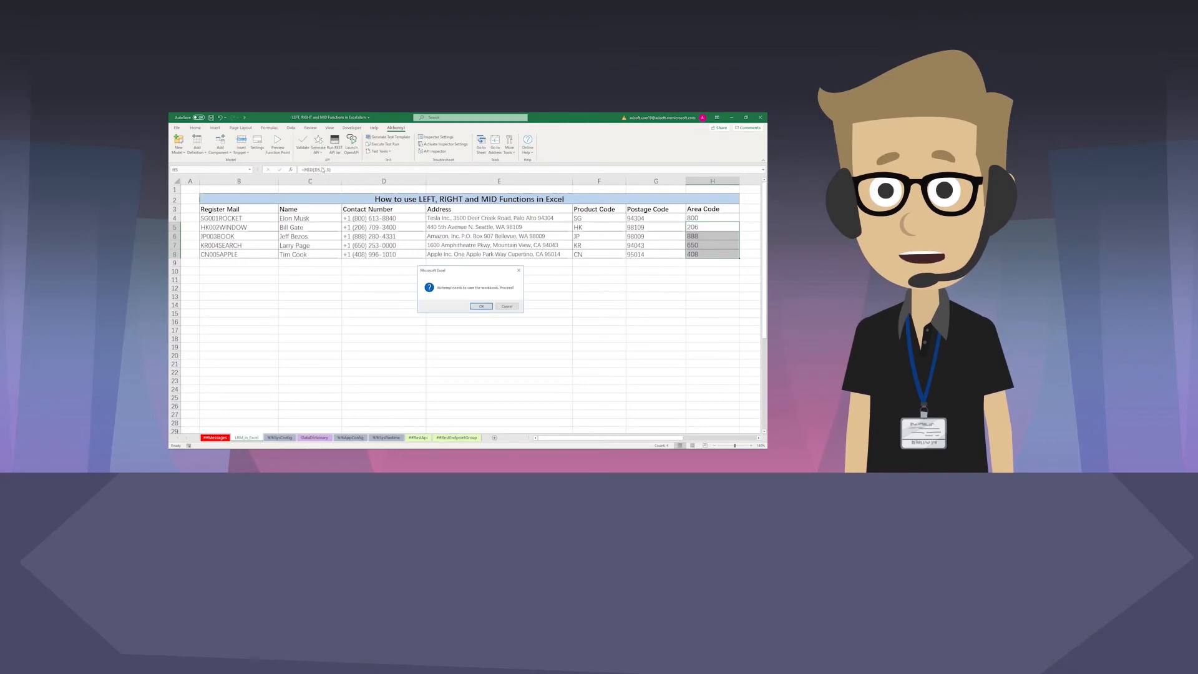
click(481, 306)
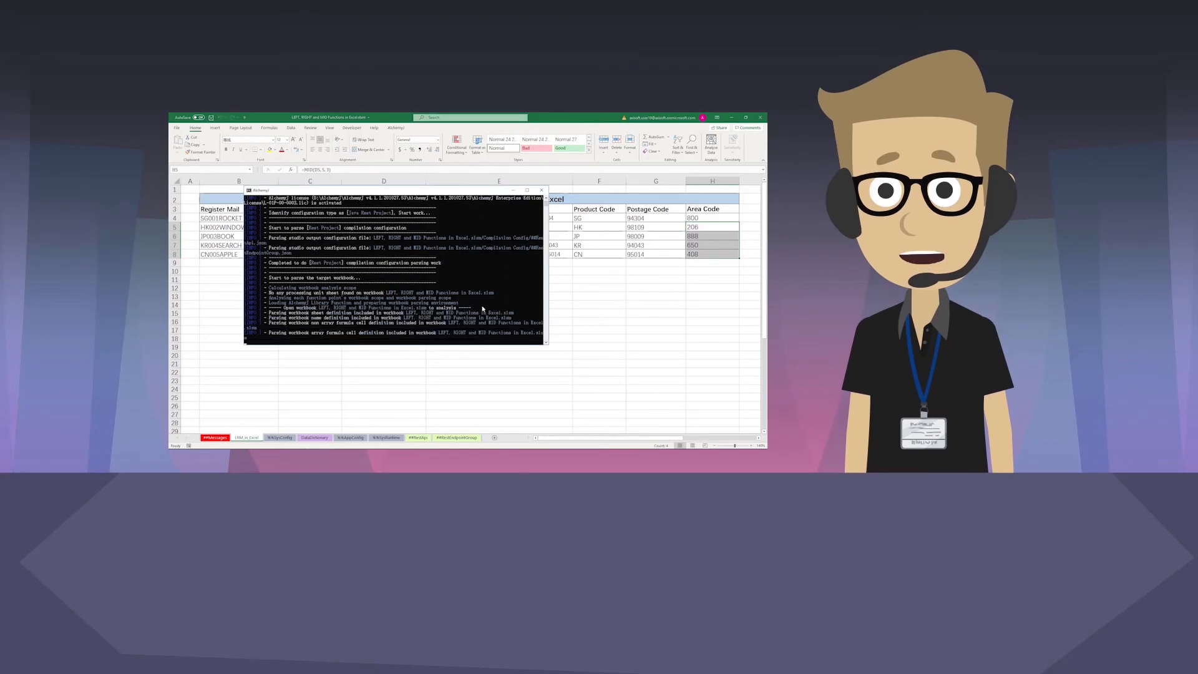